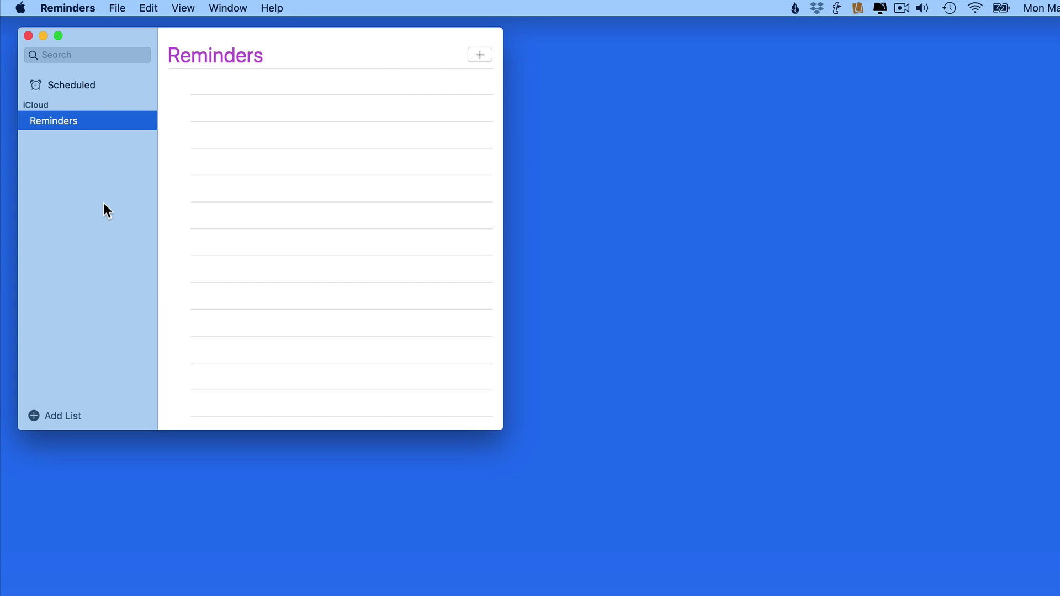
- Add a 'Change water filter' reminder to the Reminders list and open its details
click(212, 84)
text(Change water filter)
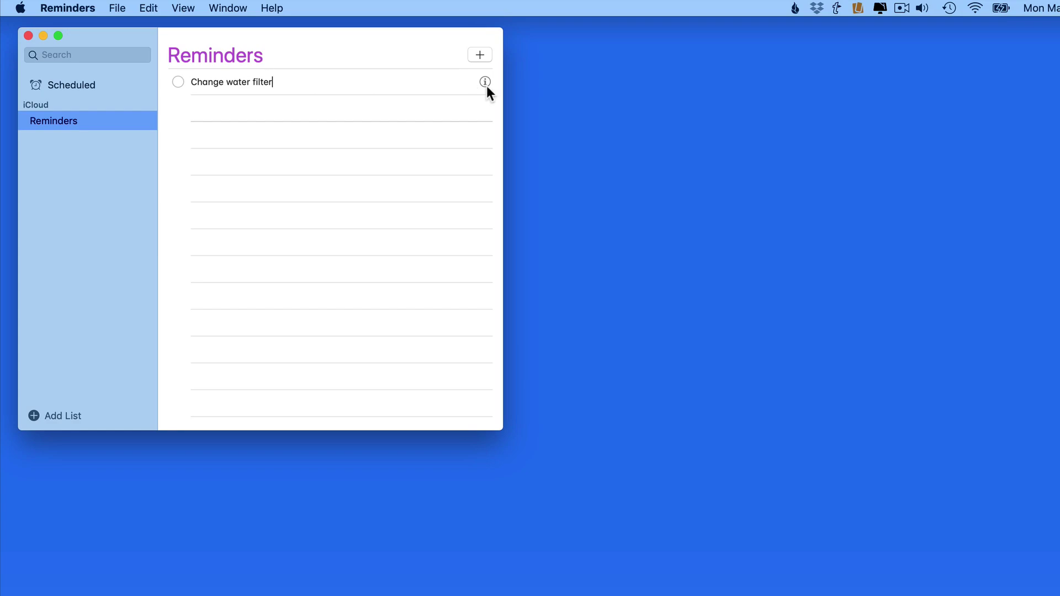
click(485, 82)
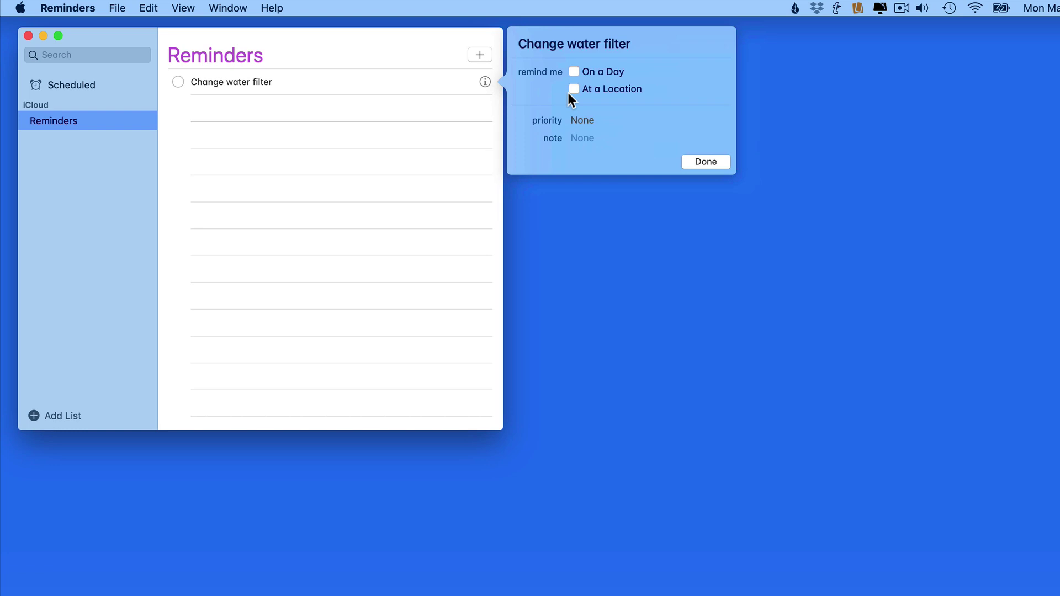
- Turn on an On a Day reminder for Change water filter and browse the calendar months
click(574, 72)
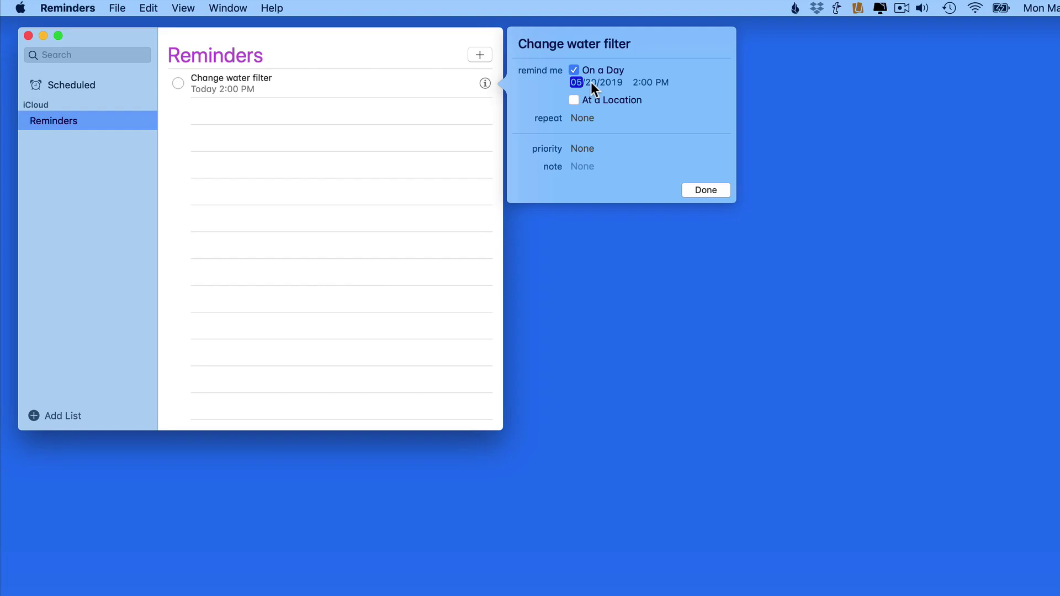
click(591, 81)
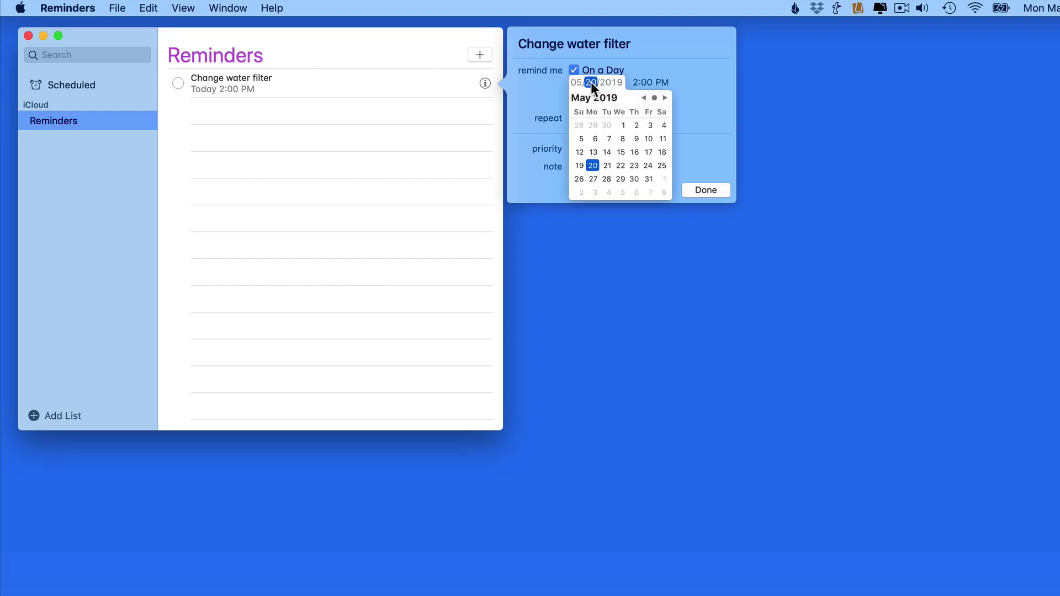
click(664, 97)
click(665, 97)
click(665, 97)
click(644, 98)
click(643, 98)
click(643, 98)
- Set the reminder time to 1:38 PM and close the details
click(634, 83)
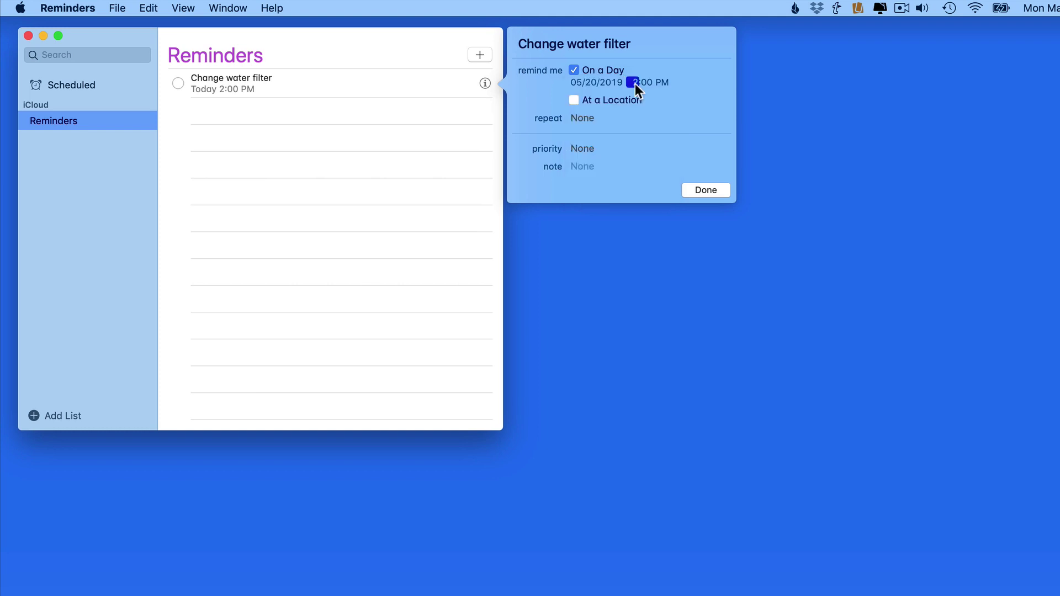
text(1)
click(647, 83)
text(38)
click(710, 190)
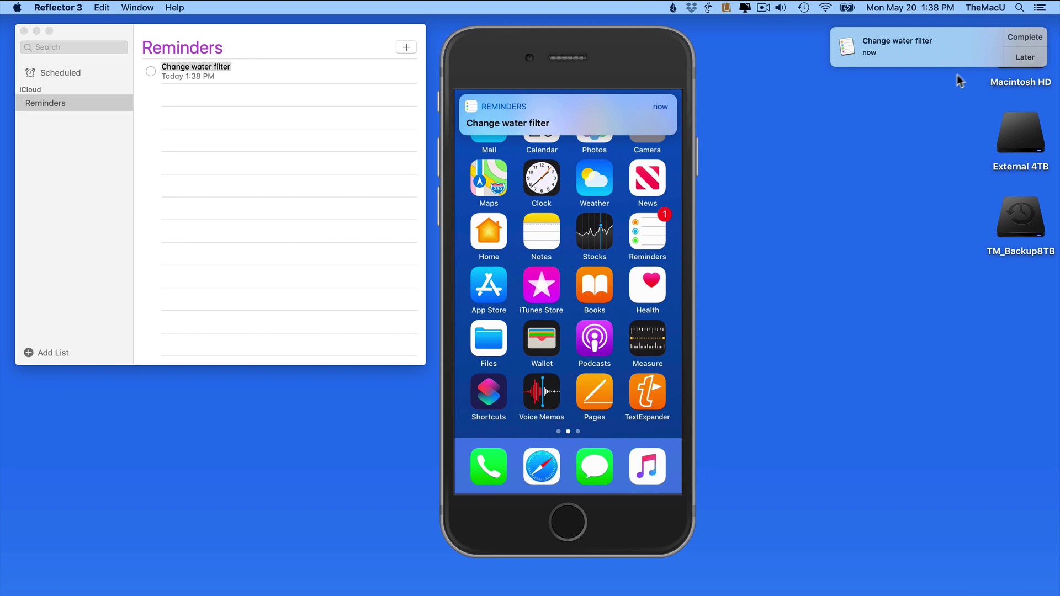
- Dismiss the Change water filter notification with Later > Ignore
click(1016, 57)
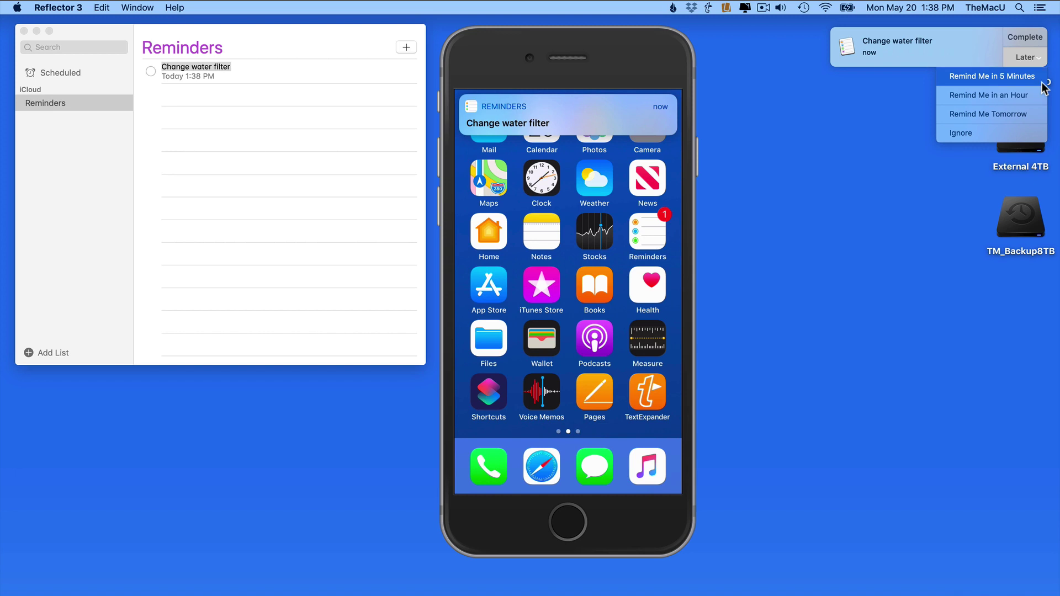
click(993, 137)
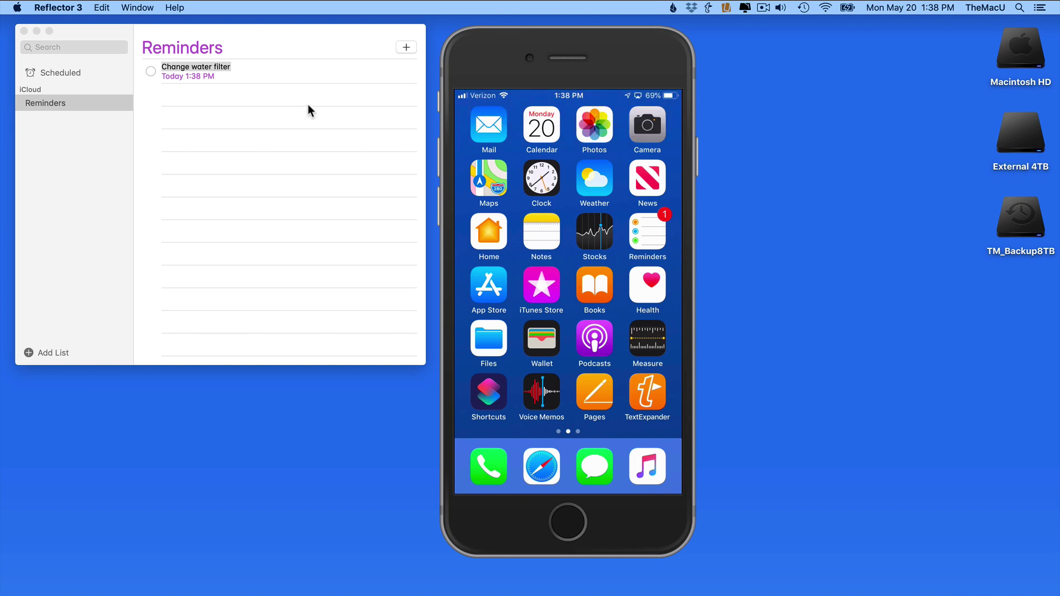
- Mark the Change water filter reminder as completed in Reminders
click(476, 51)
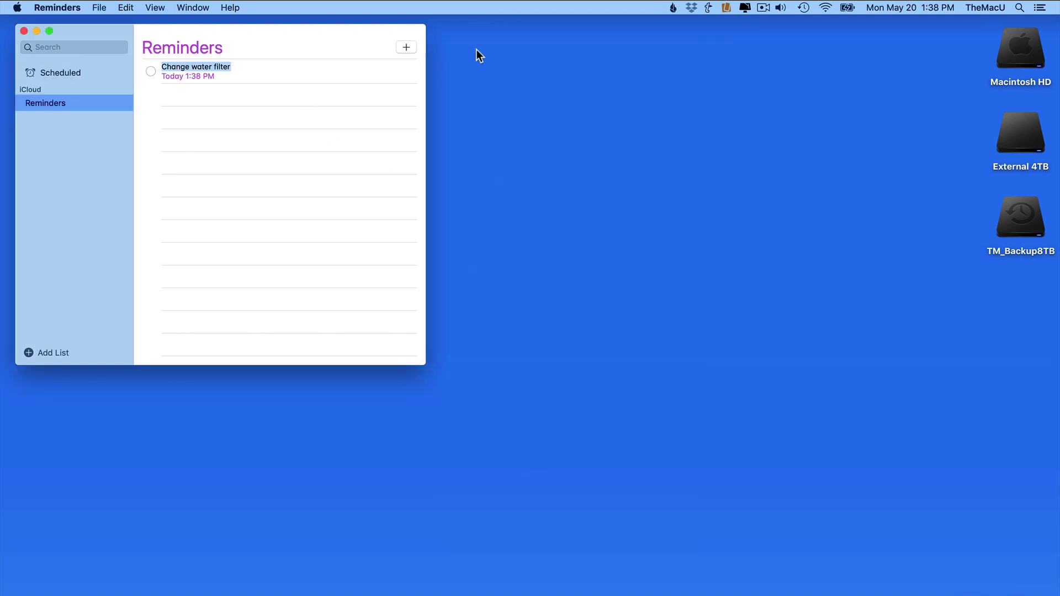
click(299, 73)
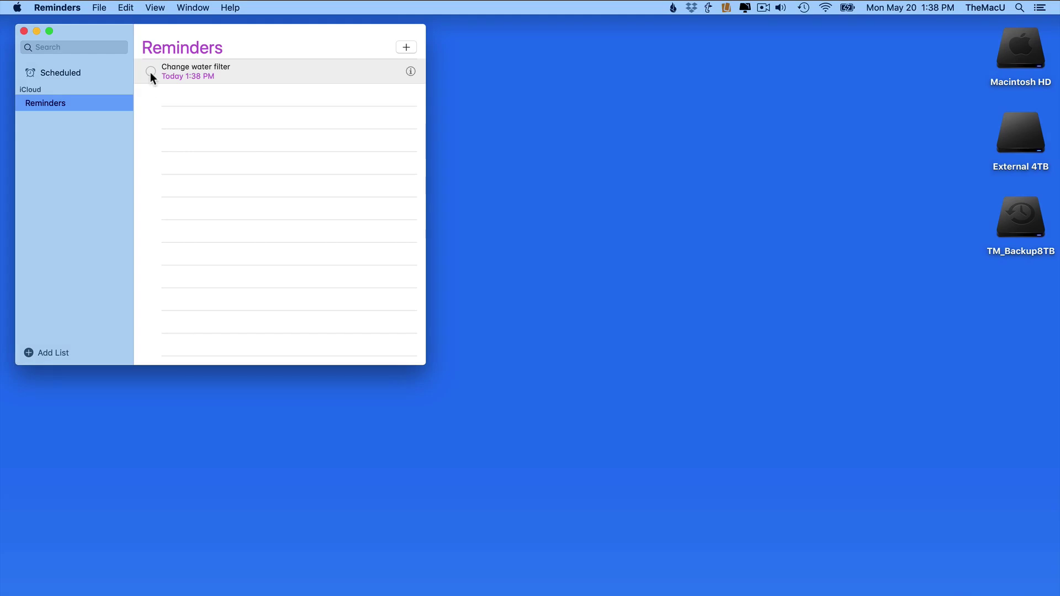
click(151, 72)
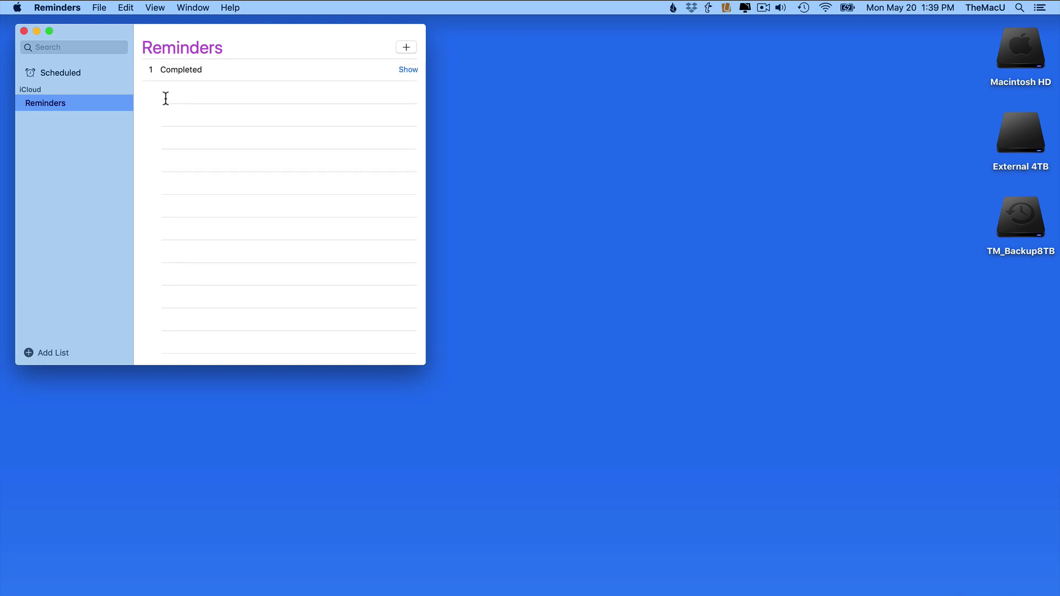
- Add a 'Trash and Recycle' reminder and open its details
click(202, 91)
text(Trash and Recycle)
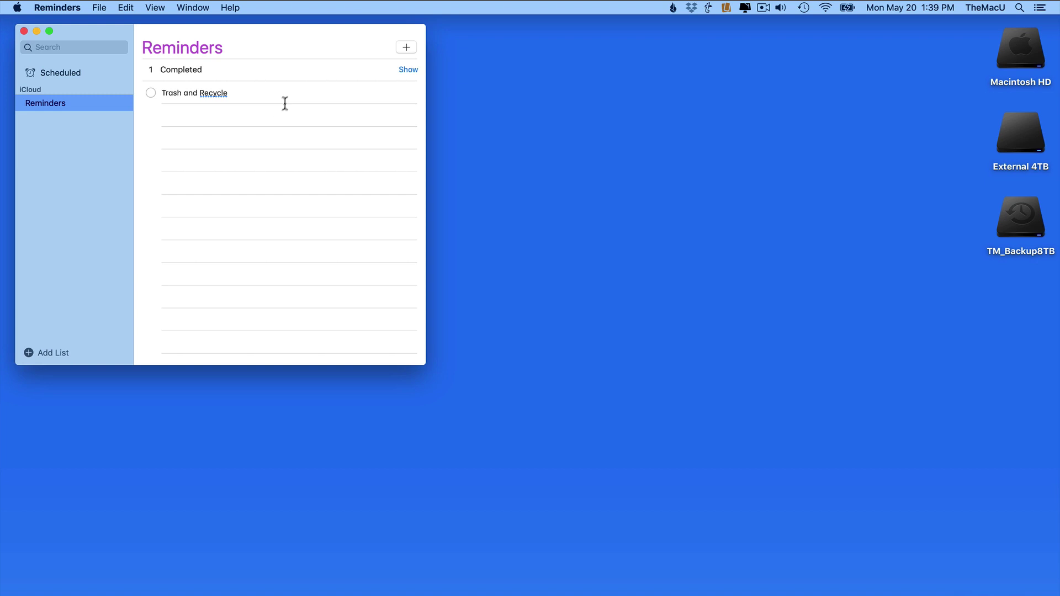
click(411, 93)
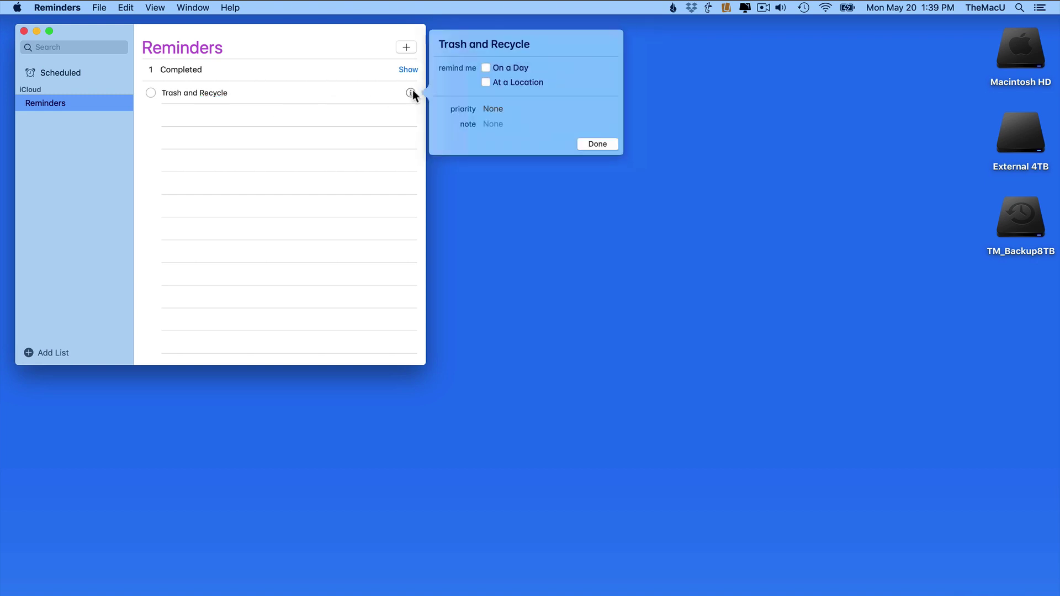
- Schedule Trash and Recycle to remind on May 23, 2019 at 7:00 PM
click(485, 67)
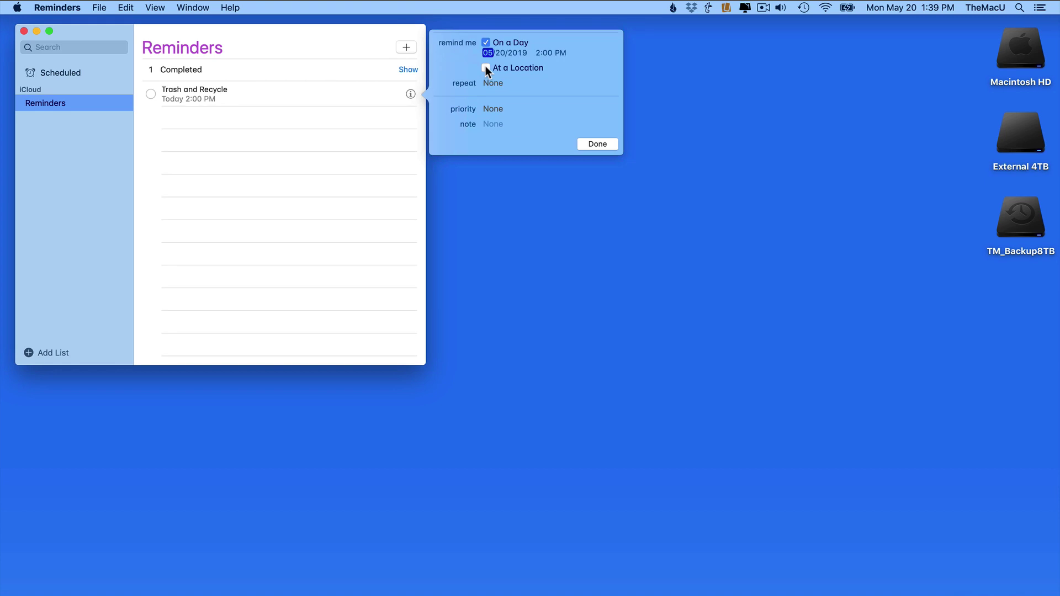
click(499, 52)
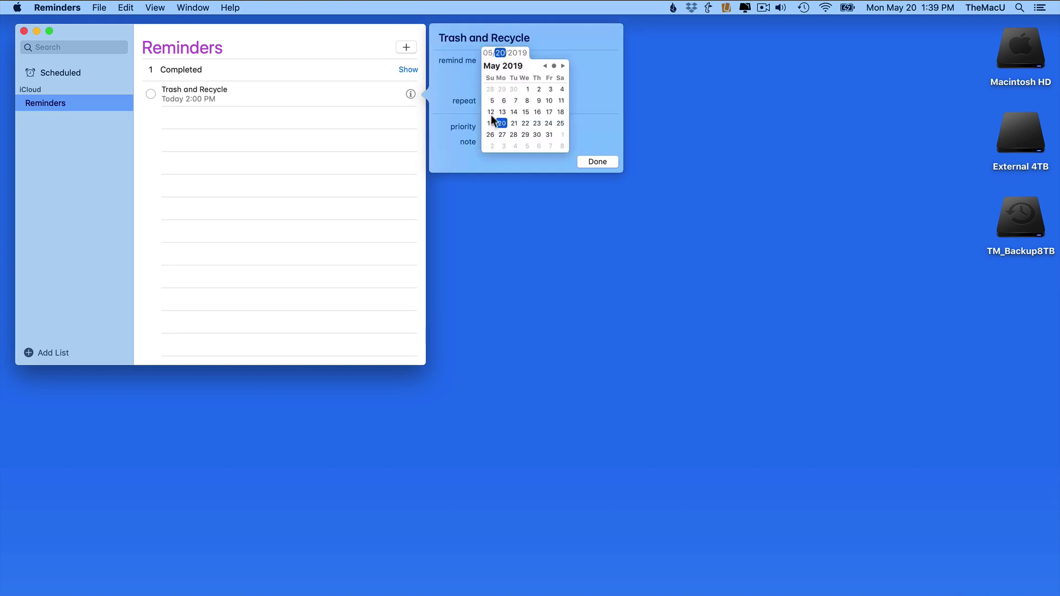
click(537, 123)
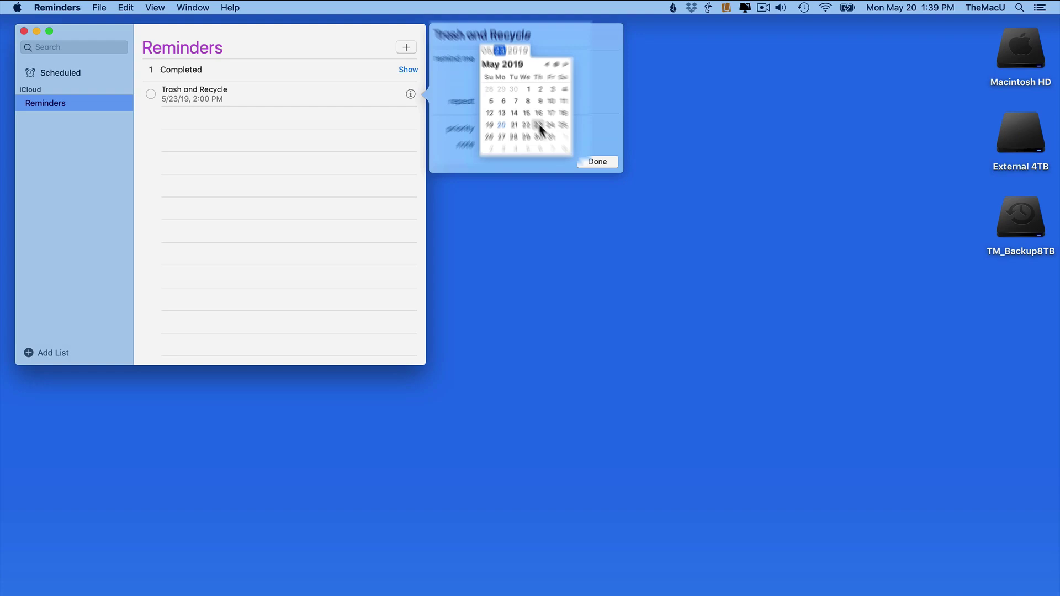
click(559, 84)
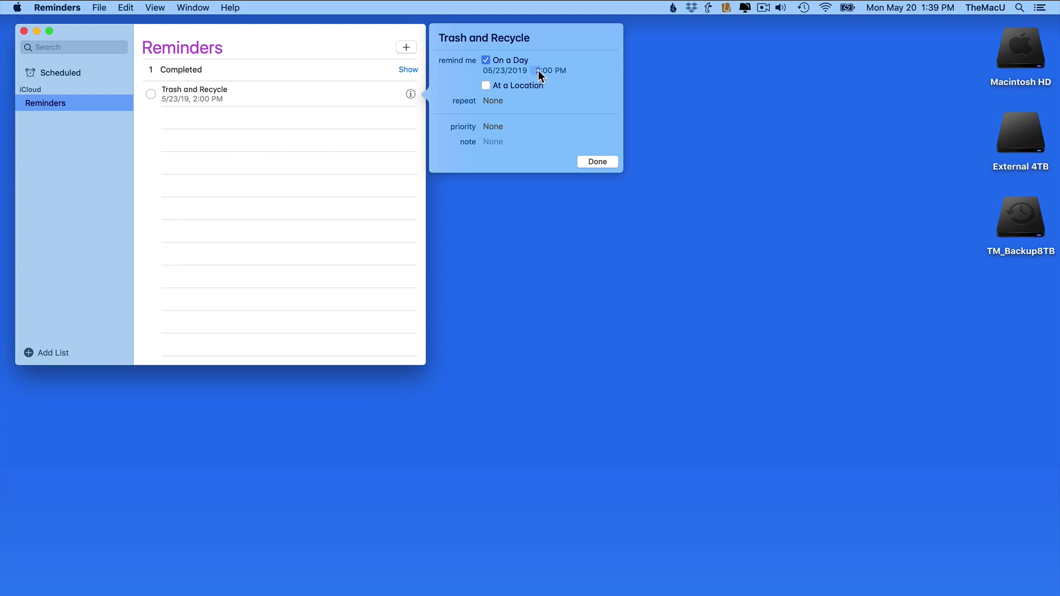
text(7)
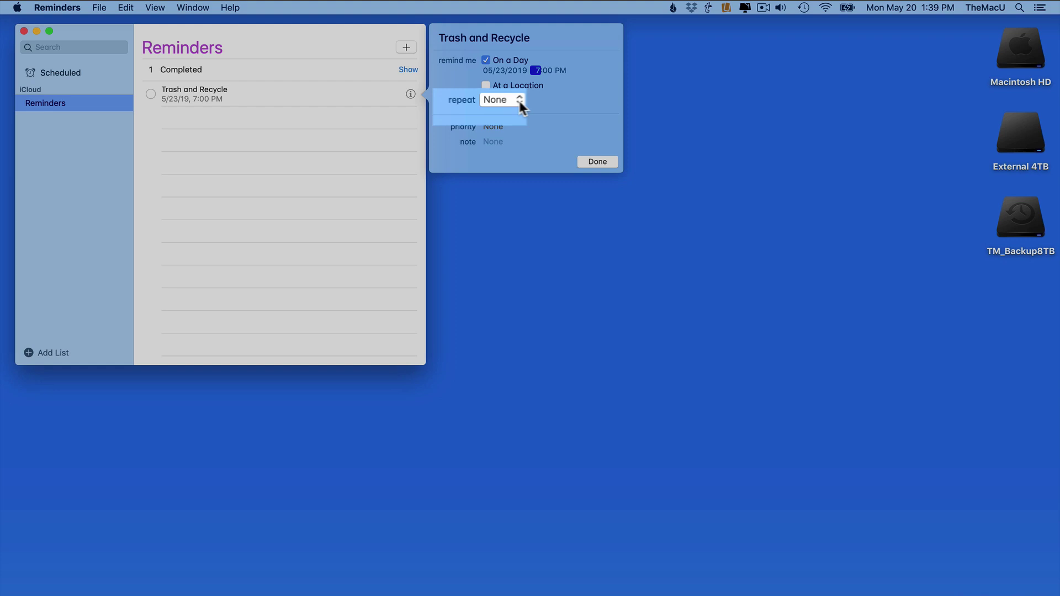
click(519, 101)
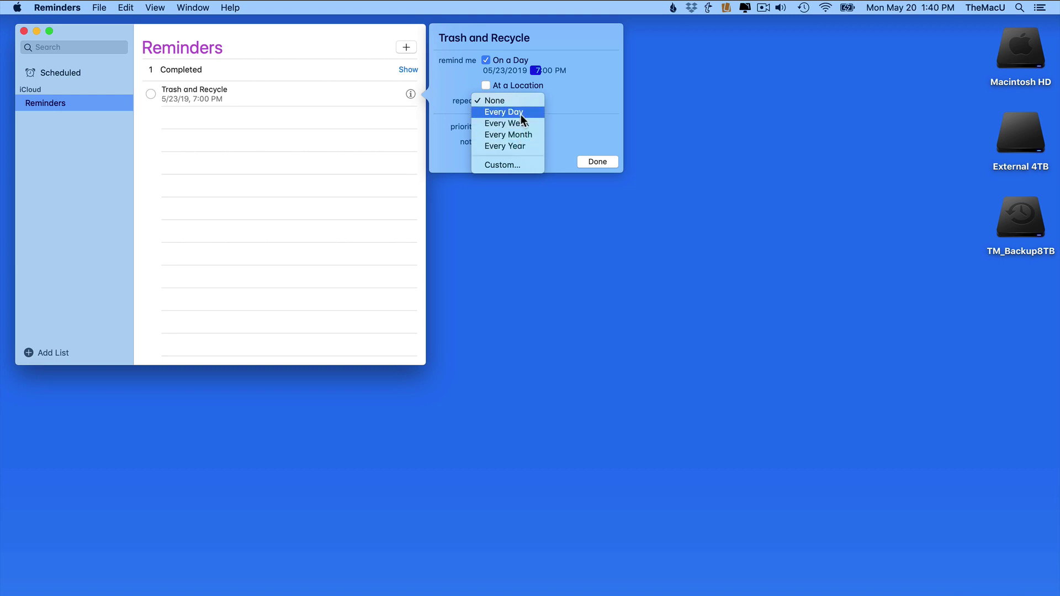
- Give Trash and Recycle a custom Weekly repeat every 2 weeks on Thursday, then close its details
click(531, 164)
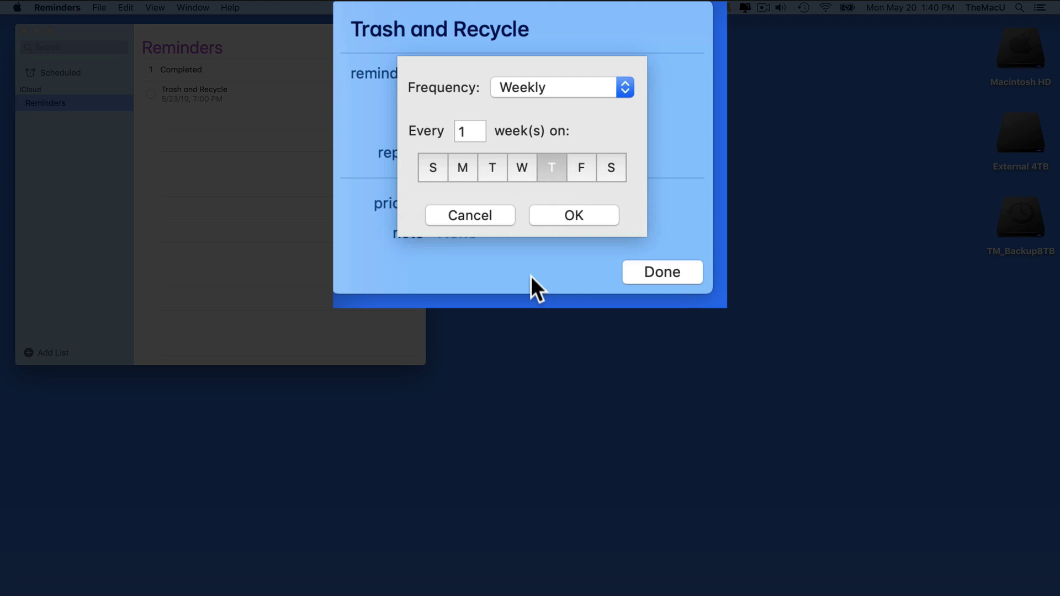
click(623, 91)
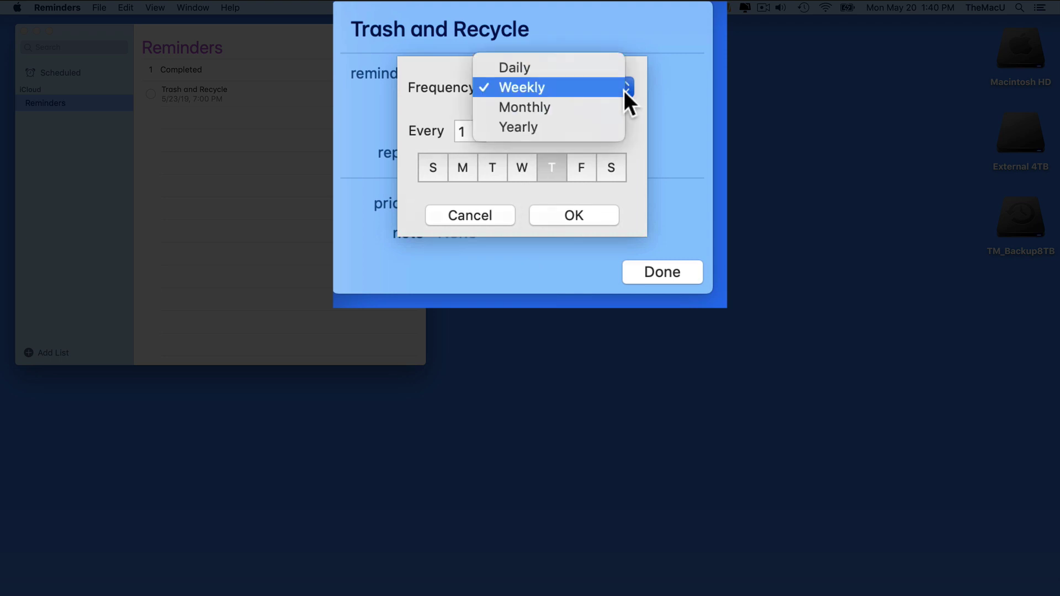
click(623, 91)
click(474, 132)
text(2)
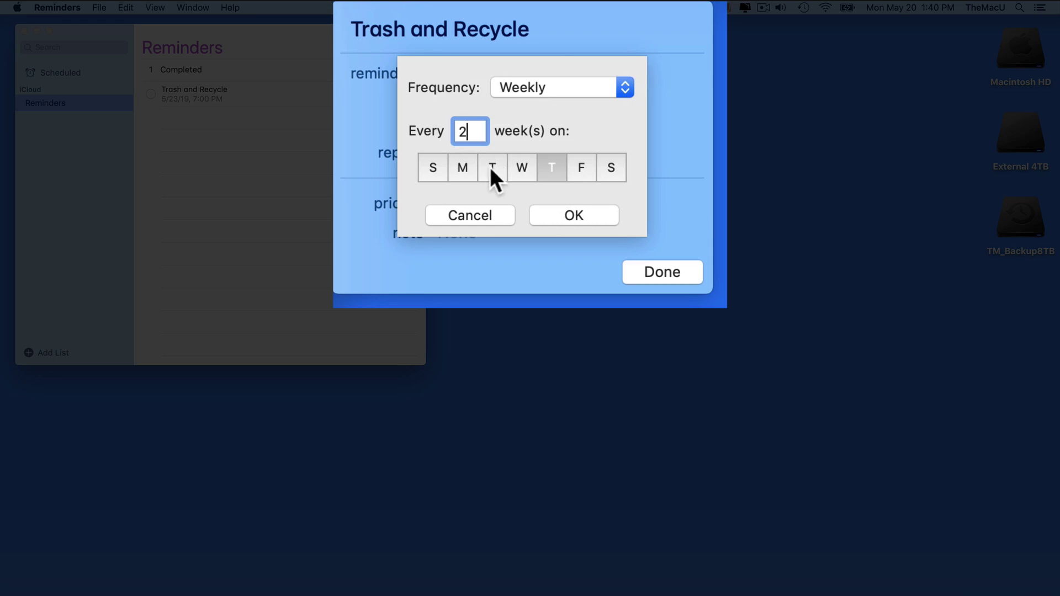
click(522, 164)
click(522, 164)
click(573, 216)
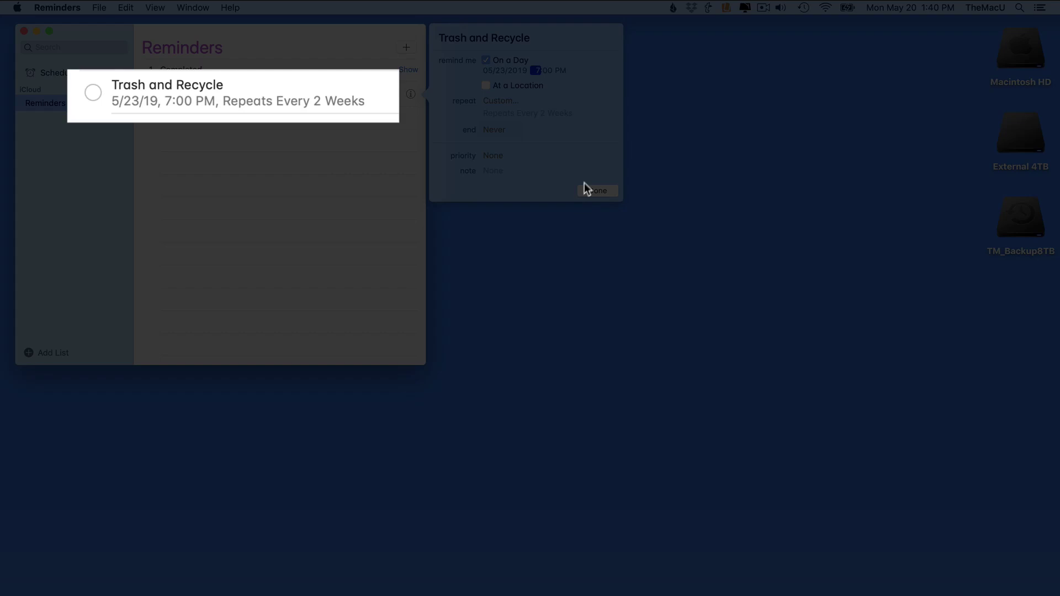
click(588, 188)
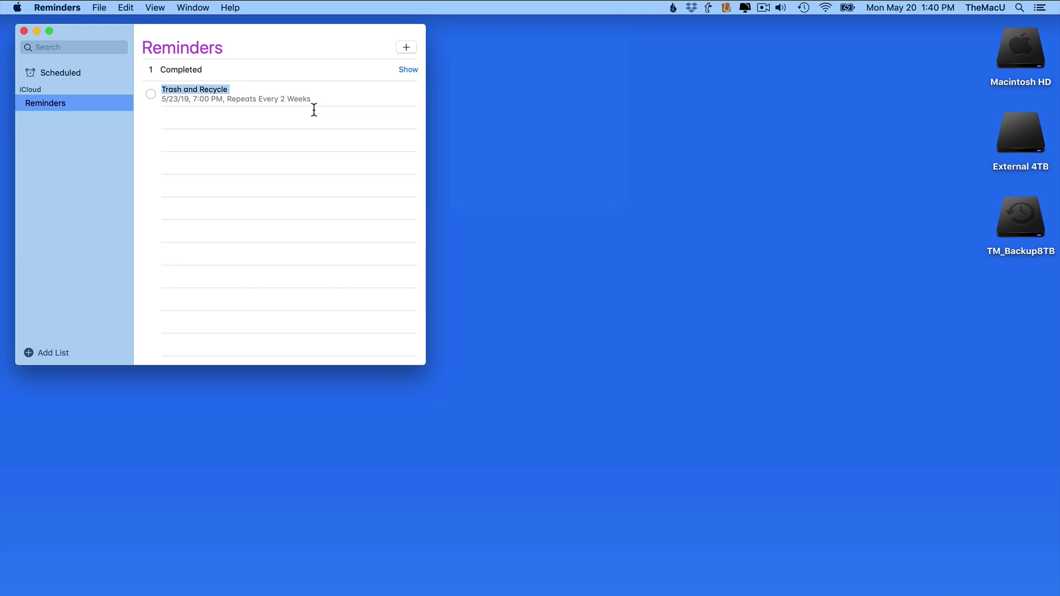
- Add a 'Trash Only' reminder scheduled for May 30, 2019 at 7:00 PM
click(314, 110)
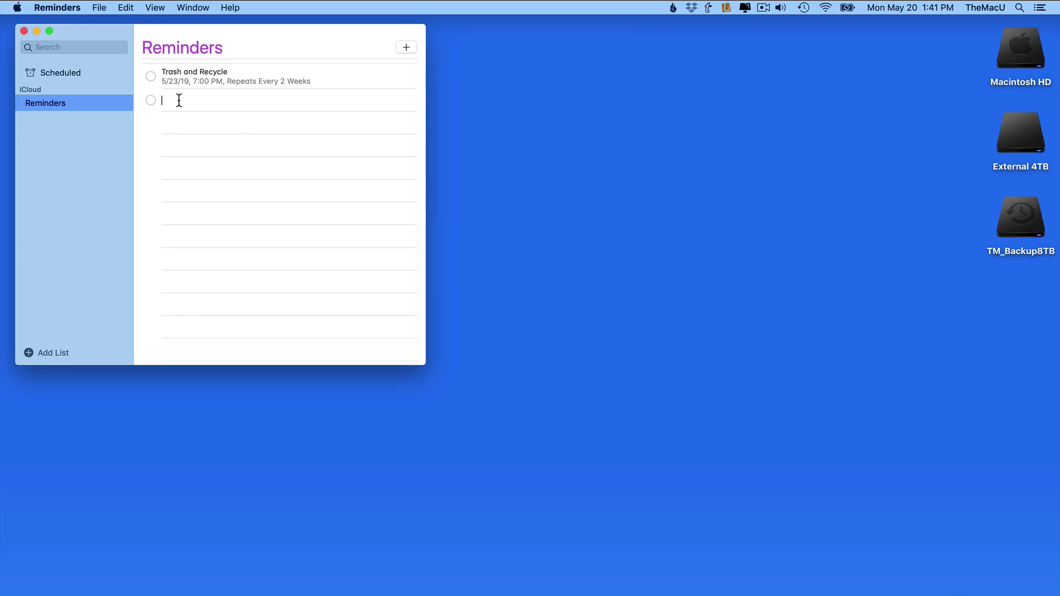
text(Trash Only)
click(410, 101)
click(485, 76)
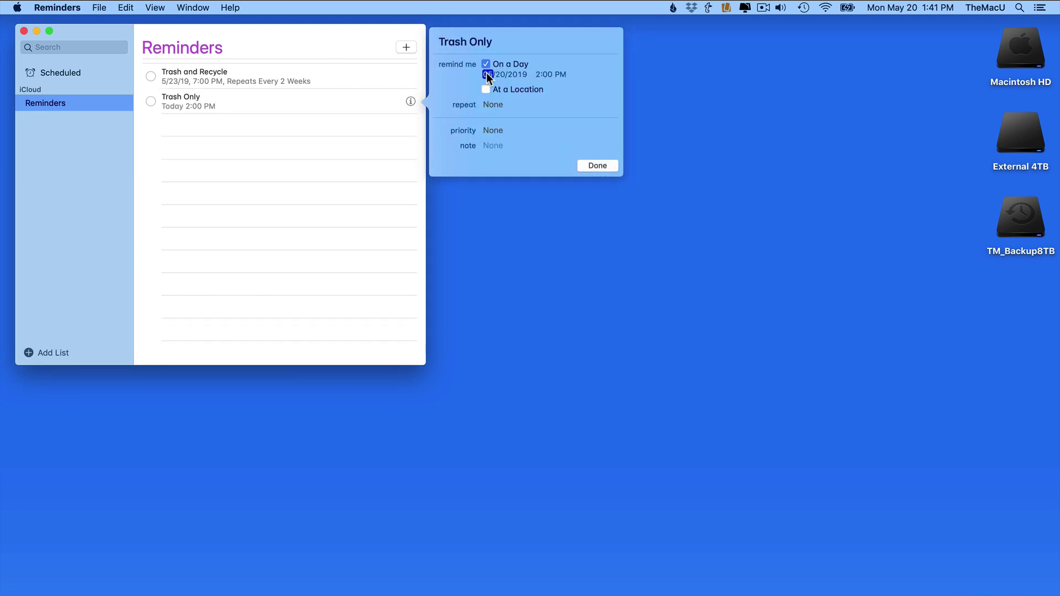
click(501, 75)
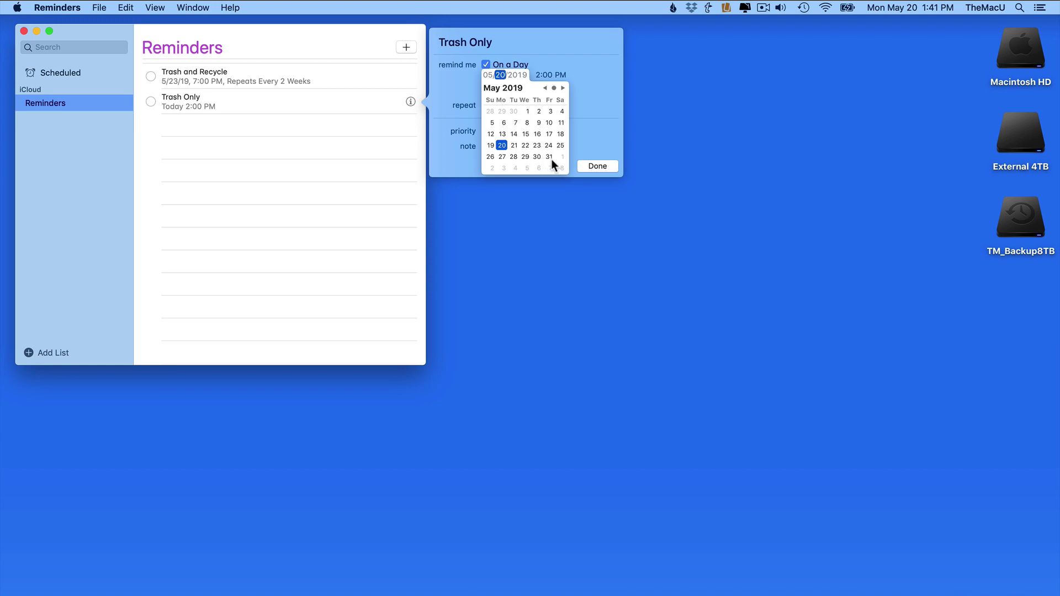
click(536, 157)
click(591, 116)
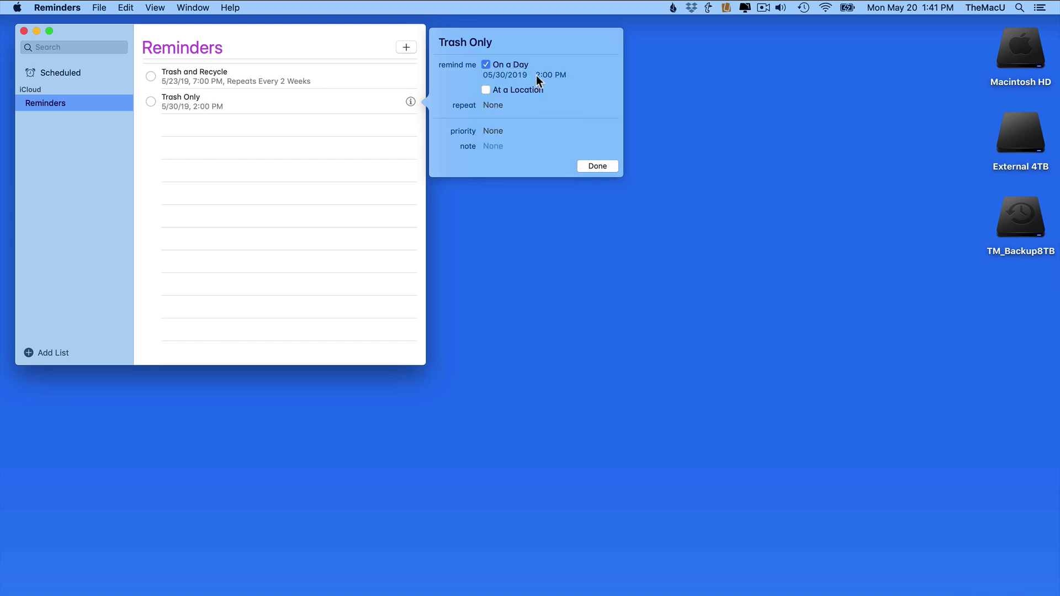
text(7)
- Make Trash Only repeat every 2 weeks with a custom repeat
click(493, 105)
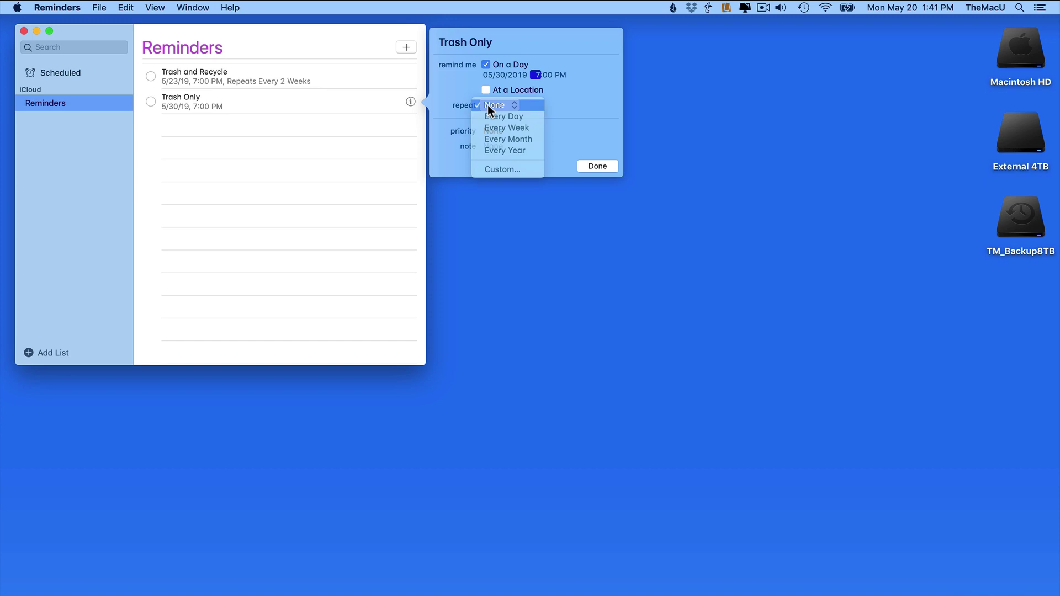
click(508, 169)
double_click(500, 95)
text(2)
click(561, 138)
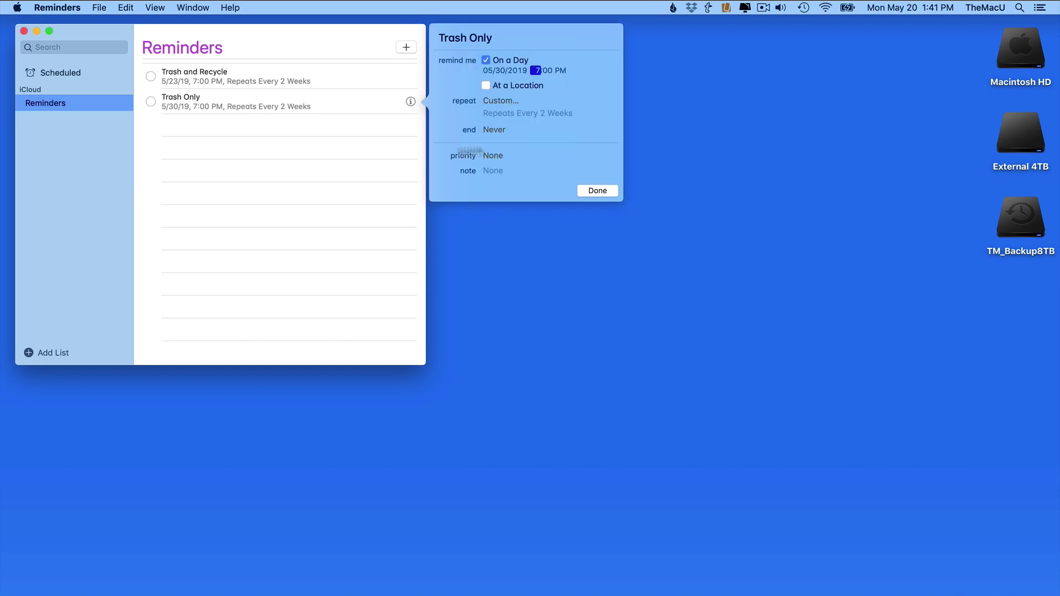